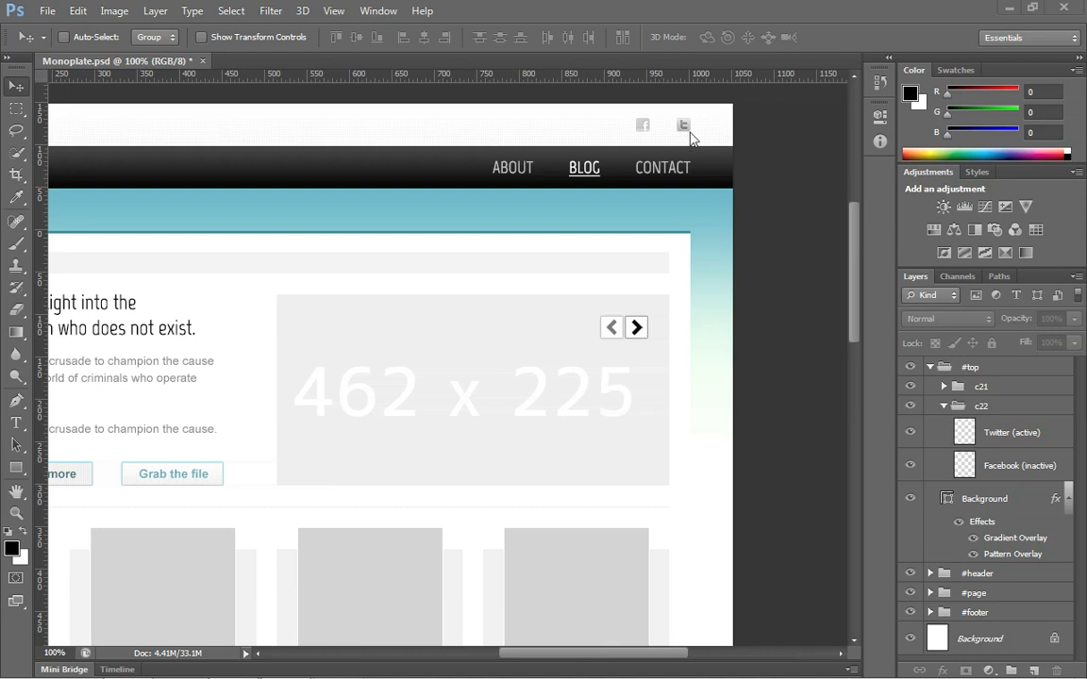
# Step: Switch to Dreamweaver to examine the ico.png background rule in style.css, and return to Photoshop
pyautogui.hotkey('alt', 'Tab')
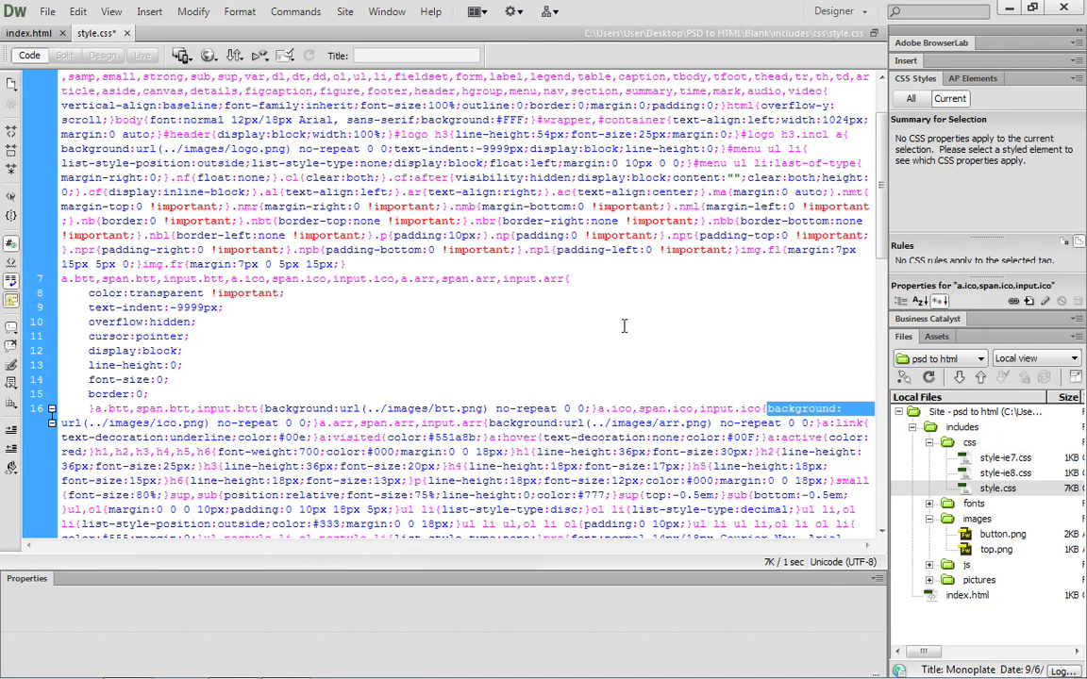
pyautogui.click(766, 409)
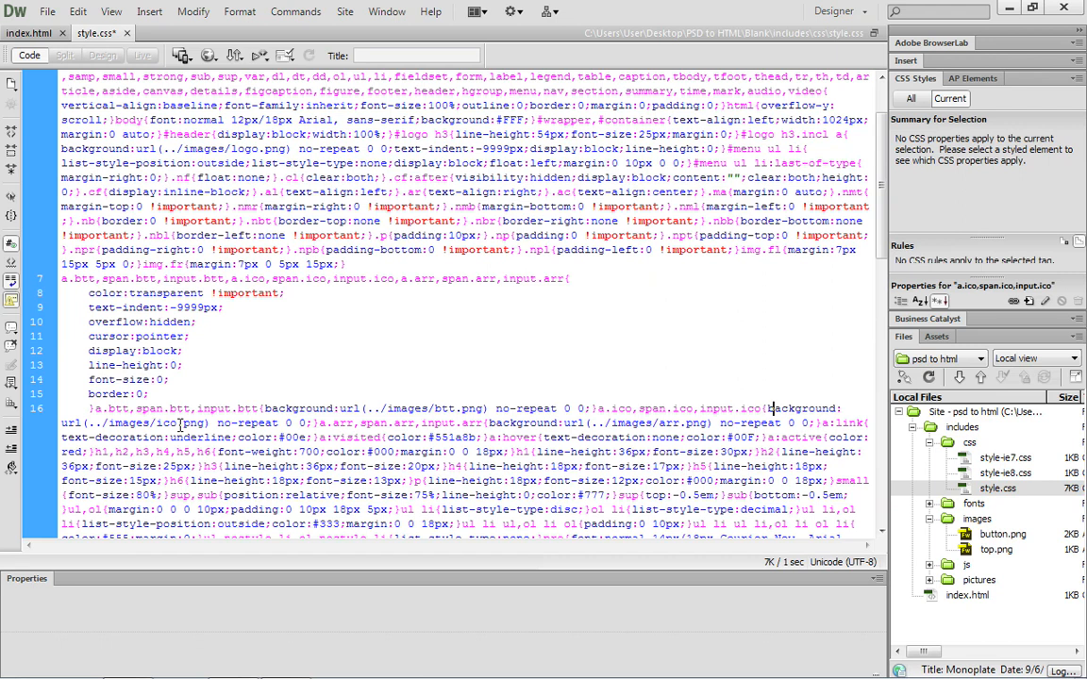
pyautogui.hotkey('alt', 'Tab')
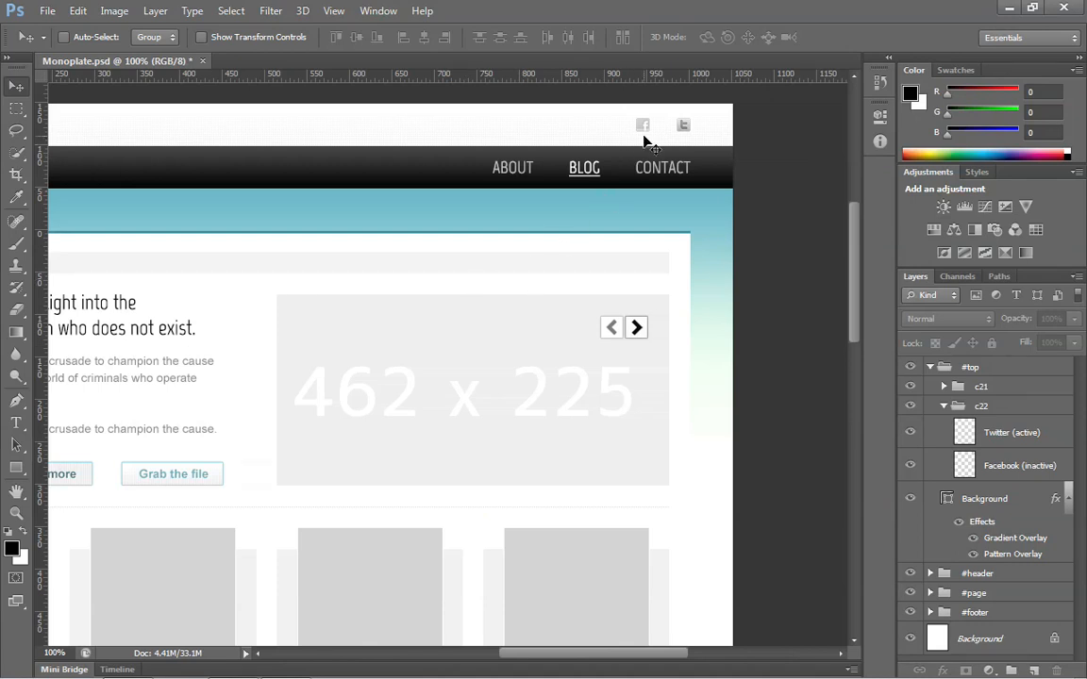
# Step: Examine the #top and c22 layer groups and identify the Twitter (active) icon layer by toggling its visibility
pyautogui.click(931, 367)
pyautogui.click(931, 367)
pyautogui.click(943, 408)
pyautogui.click(944, 407)
pyautogui.click(912, 434)
pyautogui.click(911, 434)
pyautogui.click(952, 432)
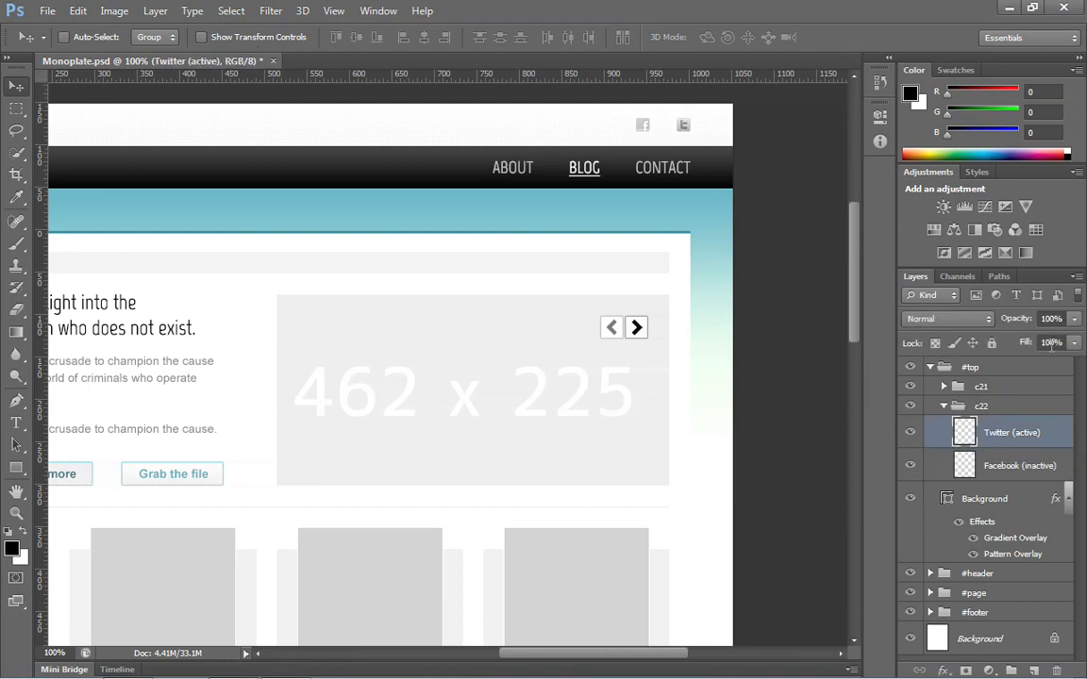
# Step: Set the opacity of the Facebook (inactive) layer to 100%
pyautogui.click(997, 470)
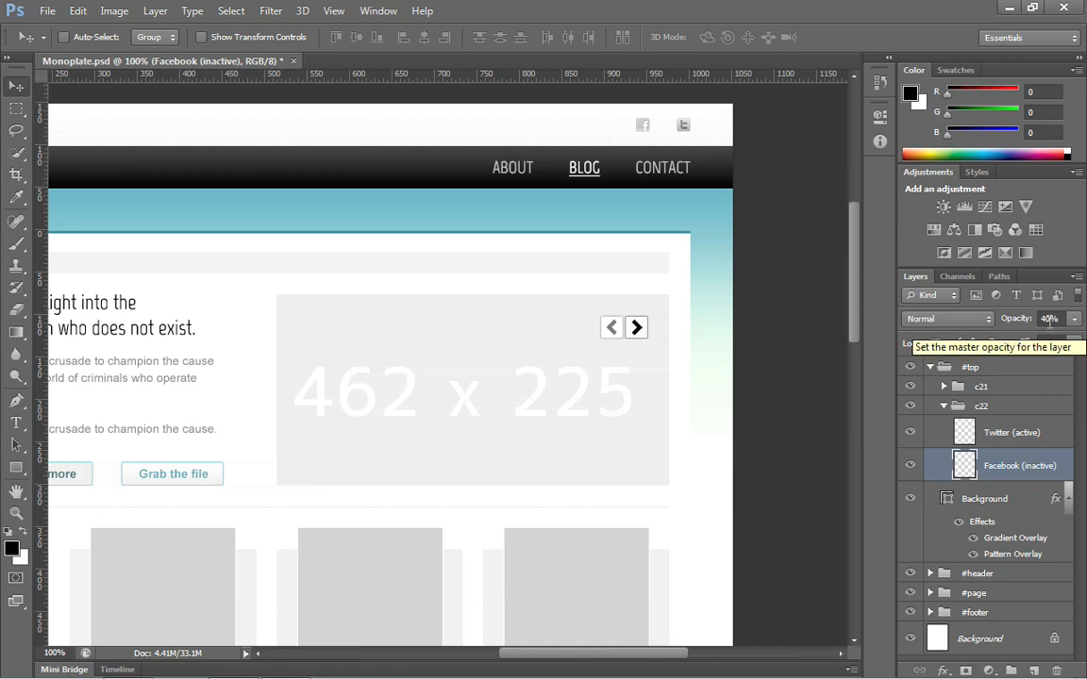
pyautogui.click(1049, 320)
pyautogui.press('BackSpace')
pyautogui.press('BackSpace')
pyautogui.write('100')
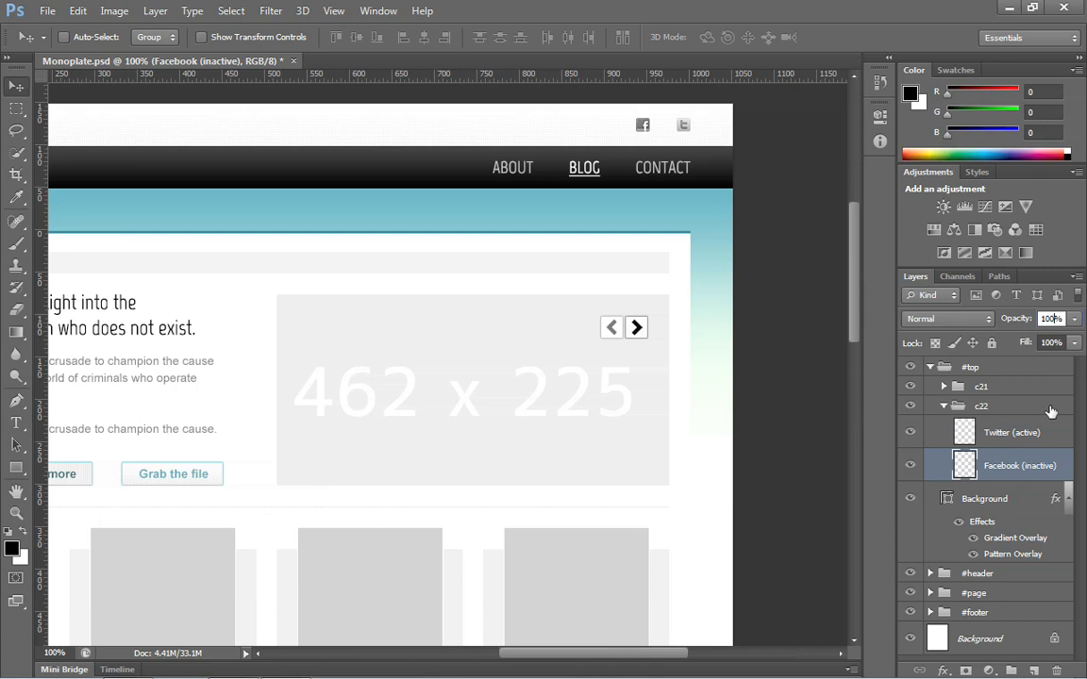
pyautogui.press('Tab')
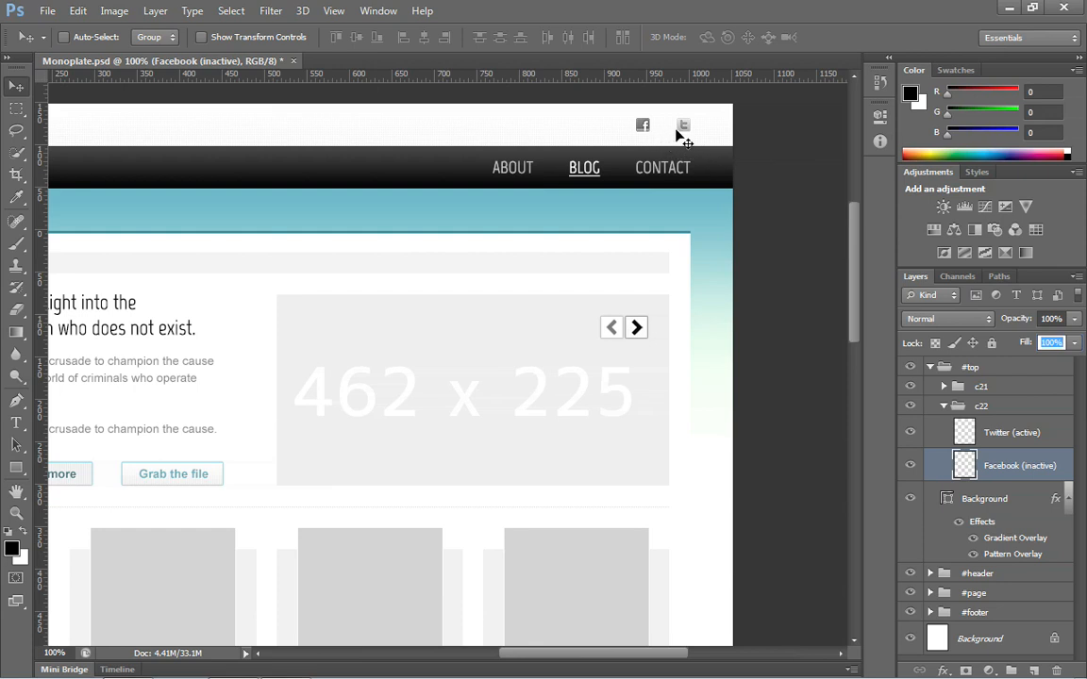
# Step: Create a new document 32 pixels wide and 16 pixels high at 72 pixels/inch with a white background
pyautogui.click(49, 12)
pyautogui.click(54, 32)
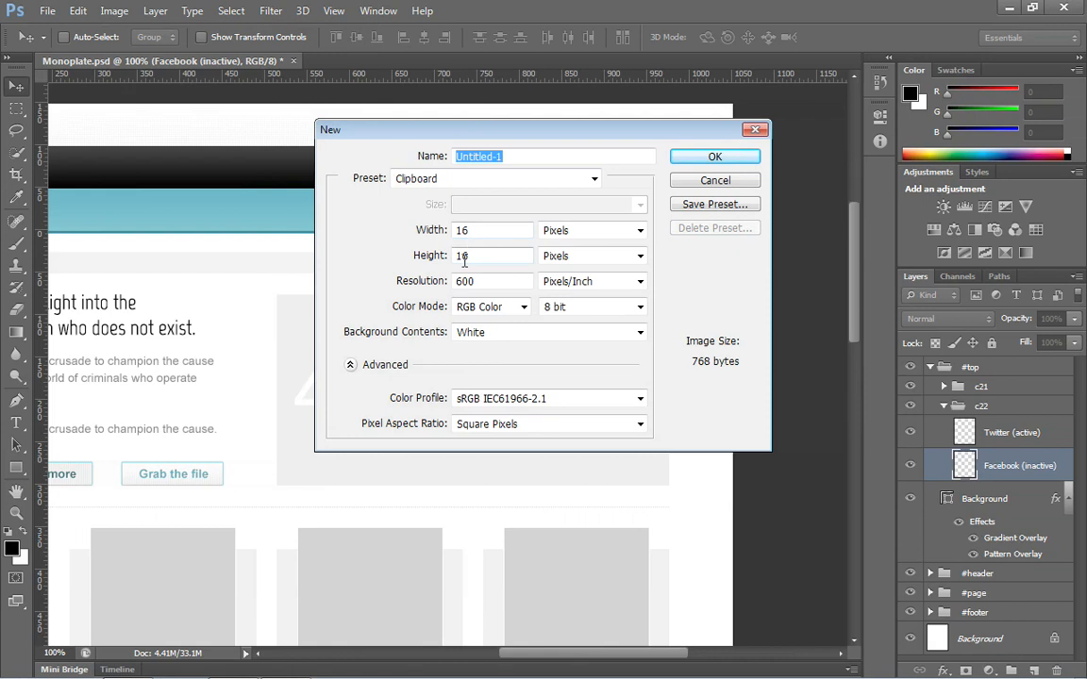
pyautogui.moveTo(539, 141); pyautogui.dragTo(581, 247)
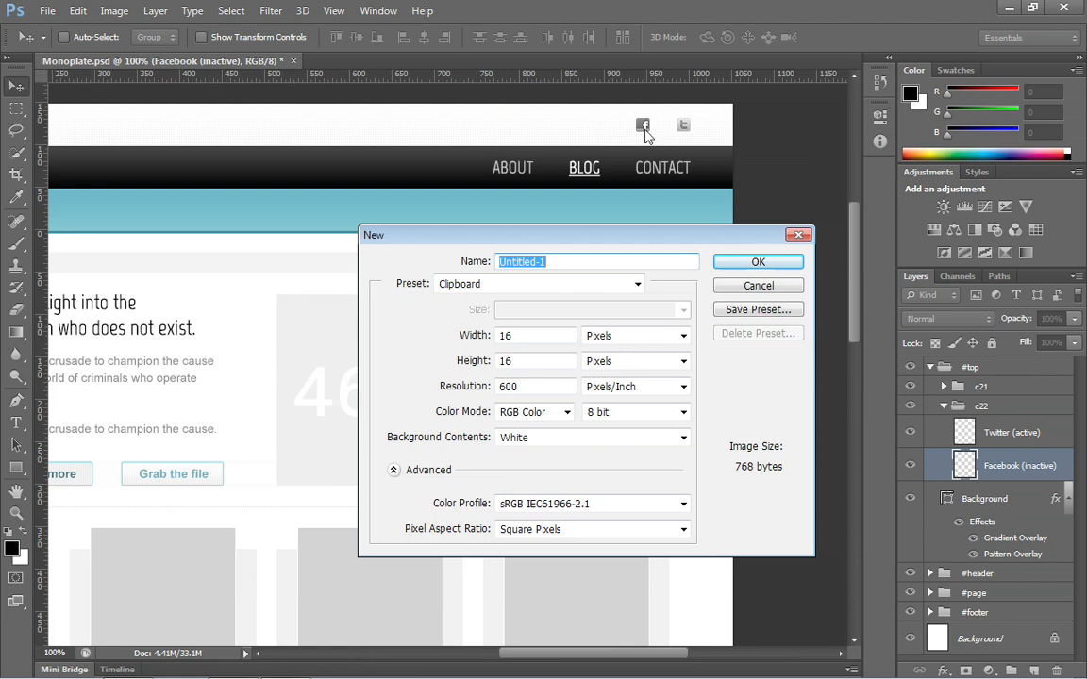
pyautogui.click(463, 388)
pyautogui.write('72')
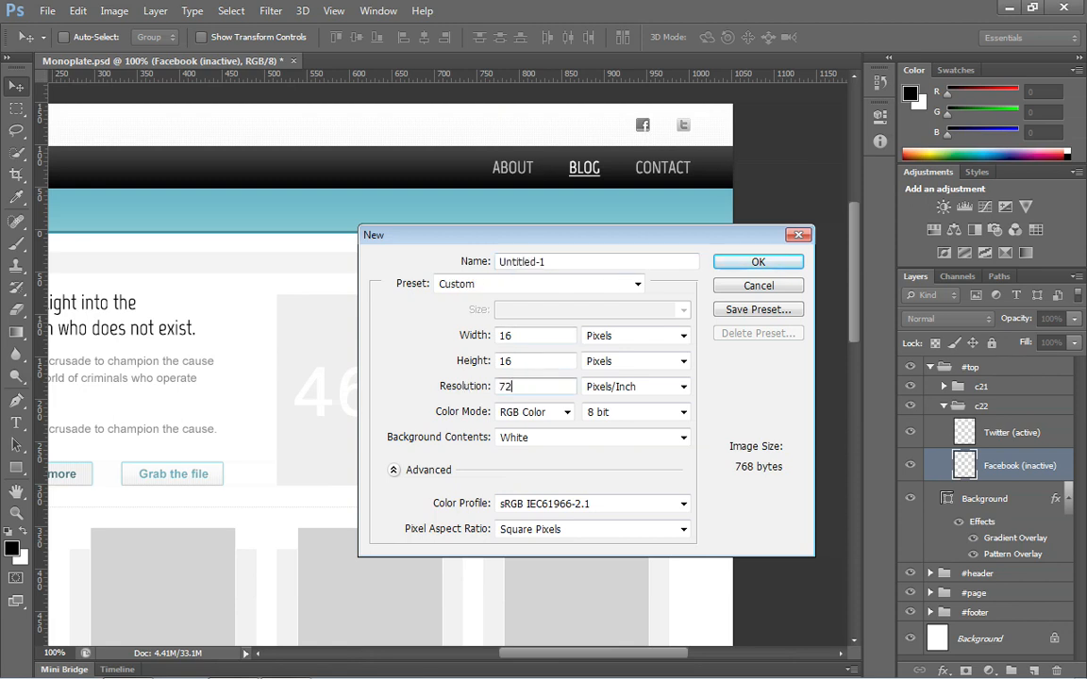
pyautogui.doubleClick(523, 336)
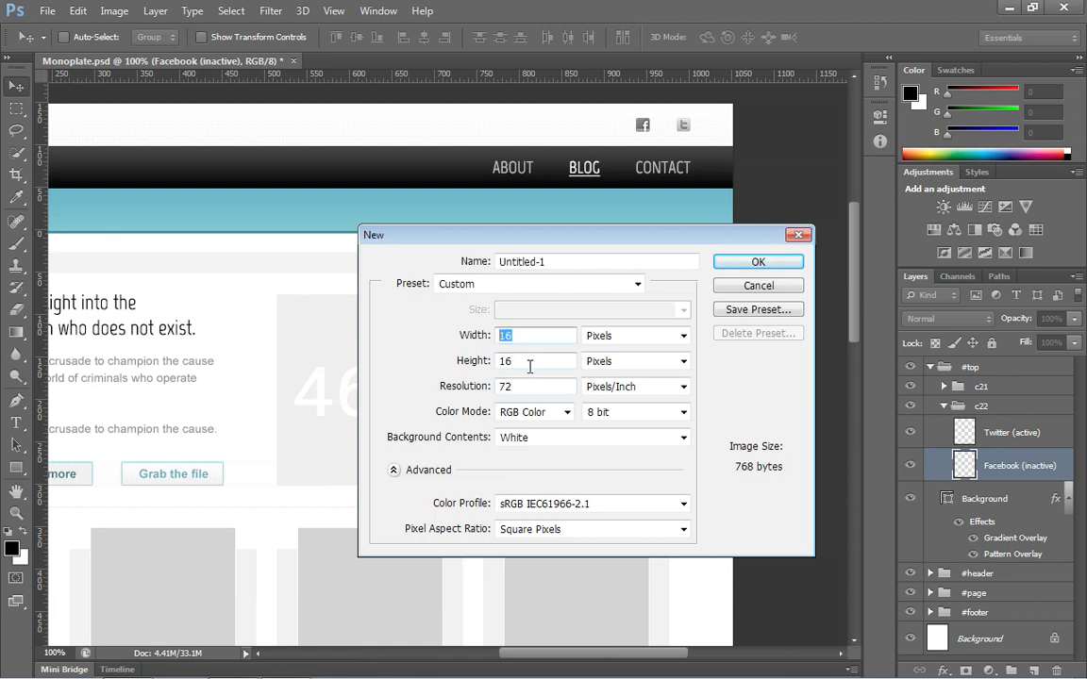
pyautogui.write('32')
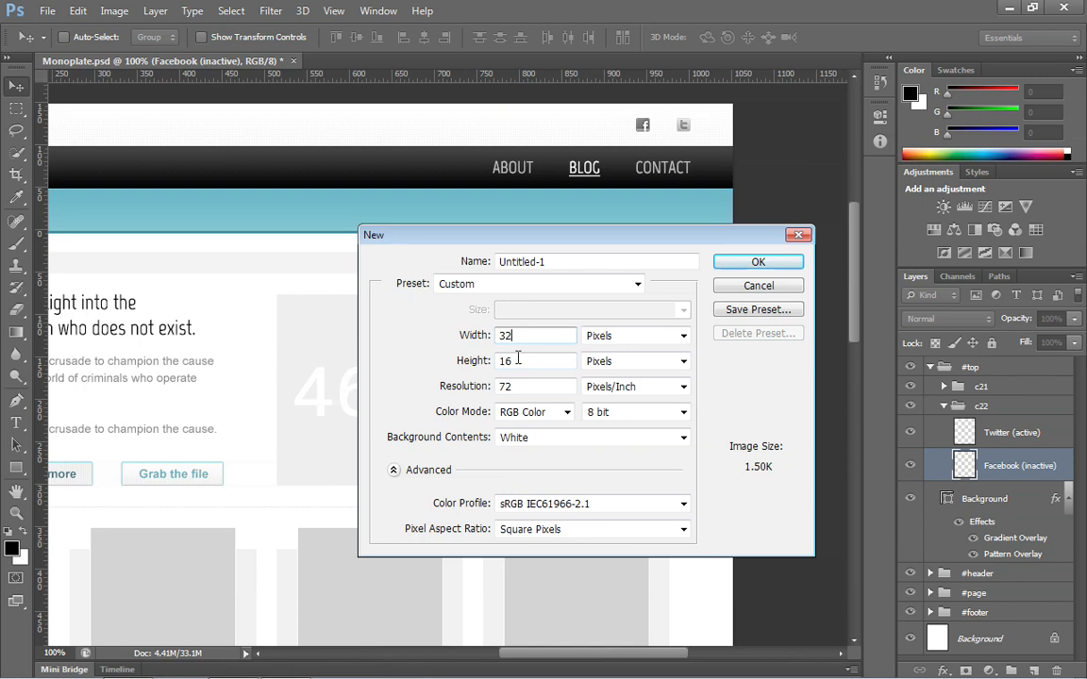
pyautogui.click(755, 263)
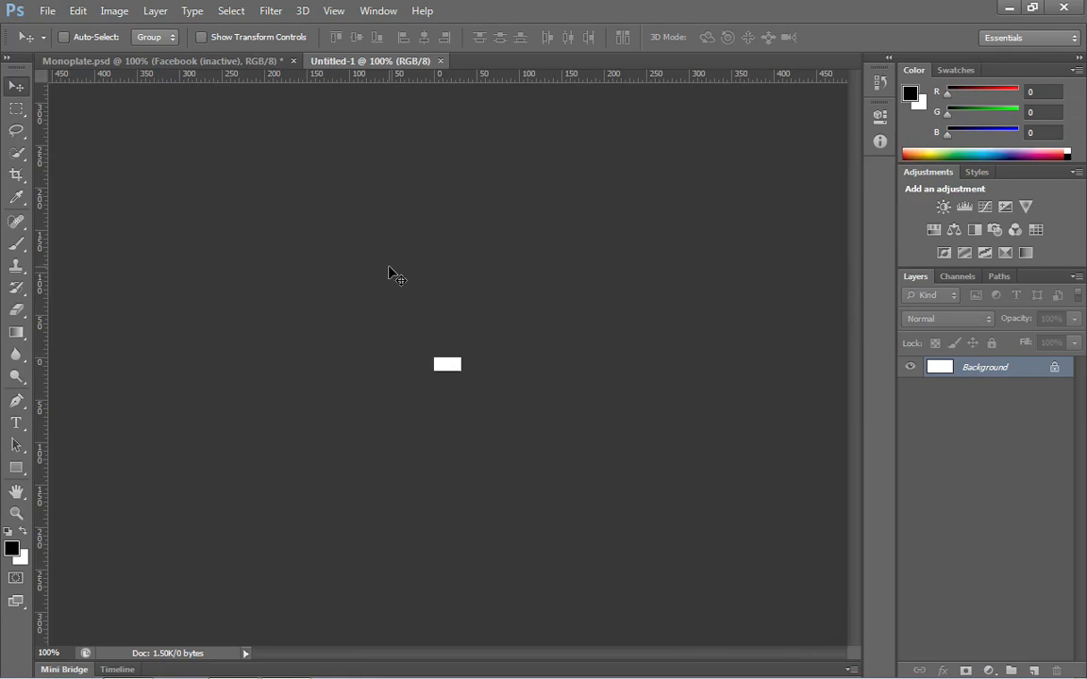
# Step: Copy the Facebook icon from Monoplate.psd into the new document and move it flush with the canvas's left edge
pyautogui.click(225, 62)
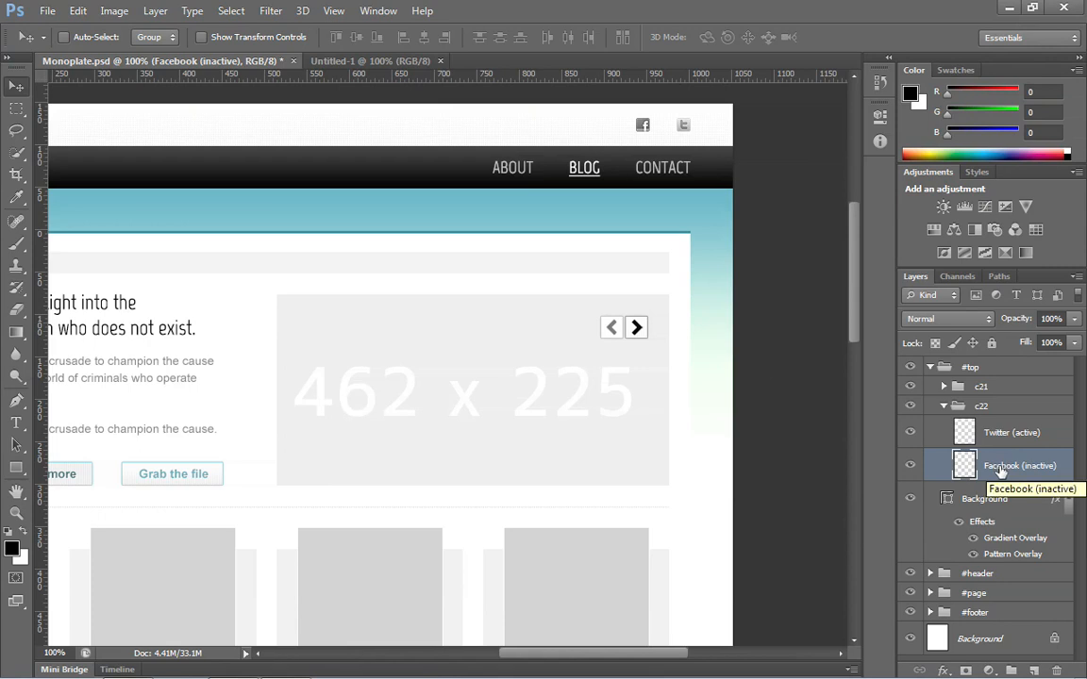
pyautogui.hotkey('ctrl', 'a')
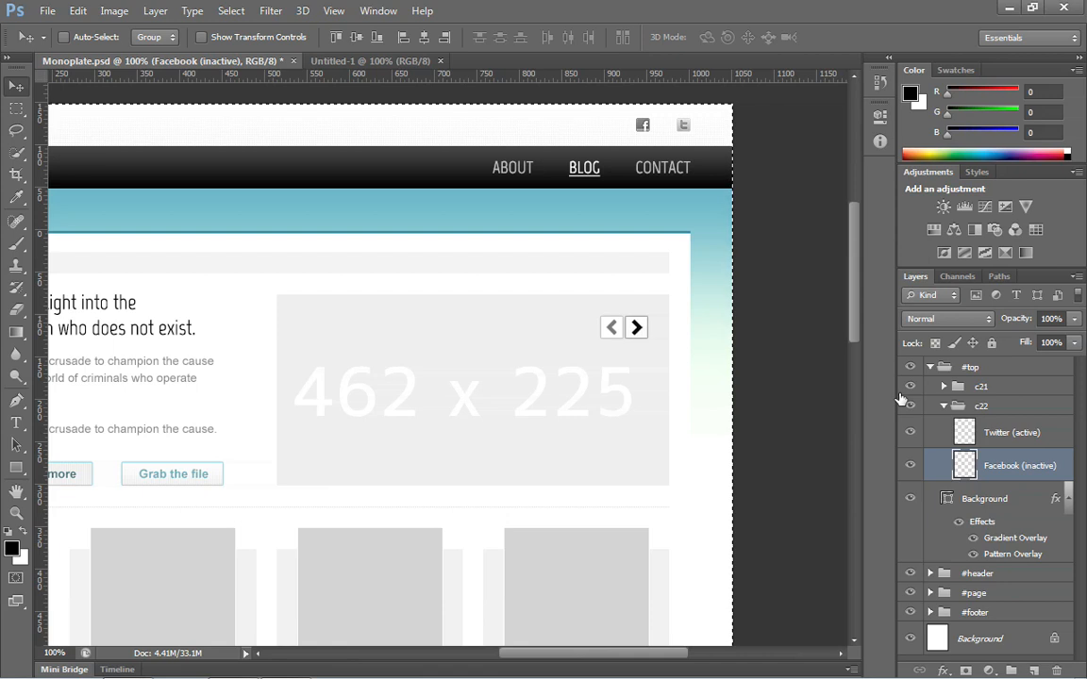
pyautogui.click(398, 66)
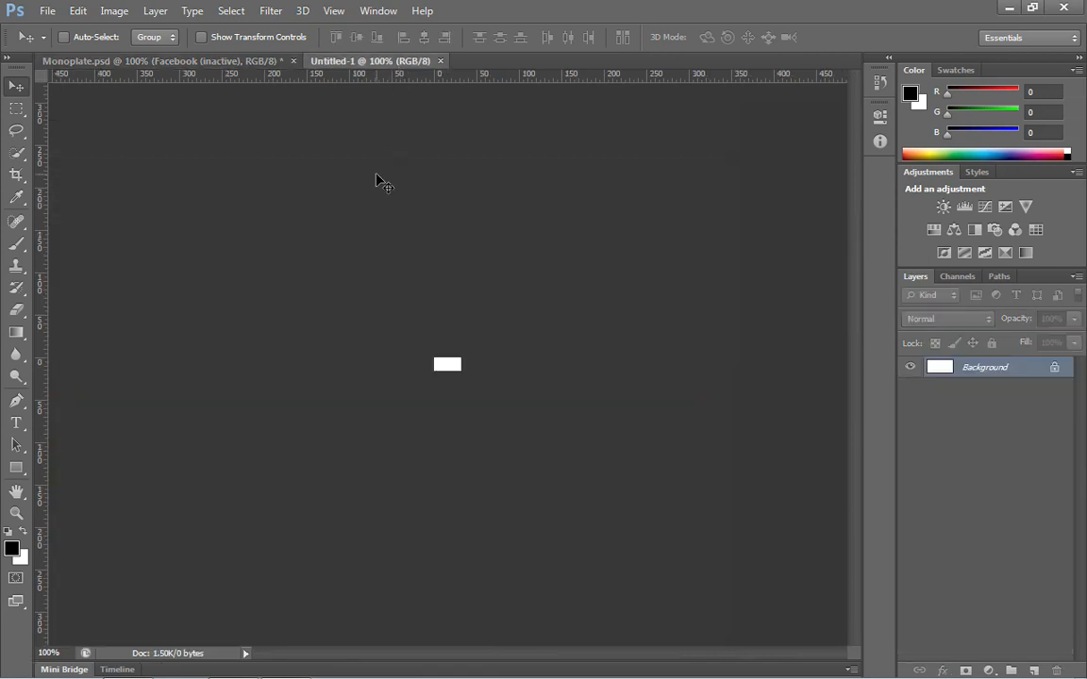
pyautogui.hotkey('ctrl', 'v')
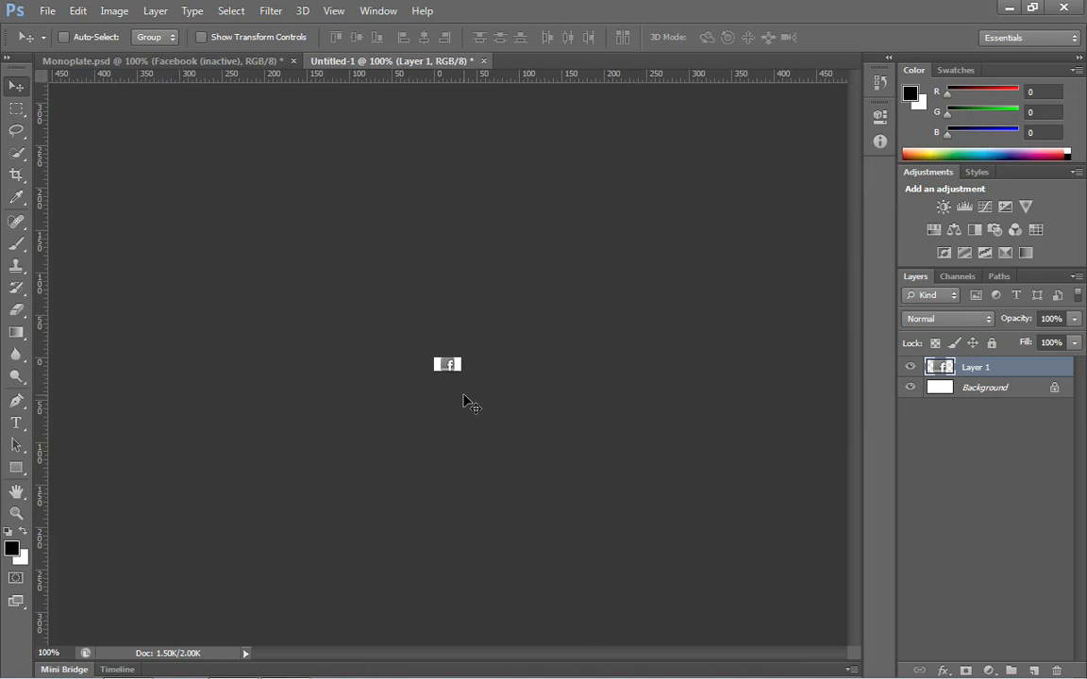
pyautogui.press('Left')
pyautogui.press('Left')
pyautogui.press('Left')
pyautogui.press('Left')
pyautogui.press('Left')
pyautogui.press('Left')
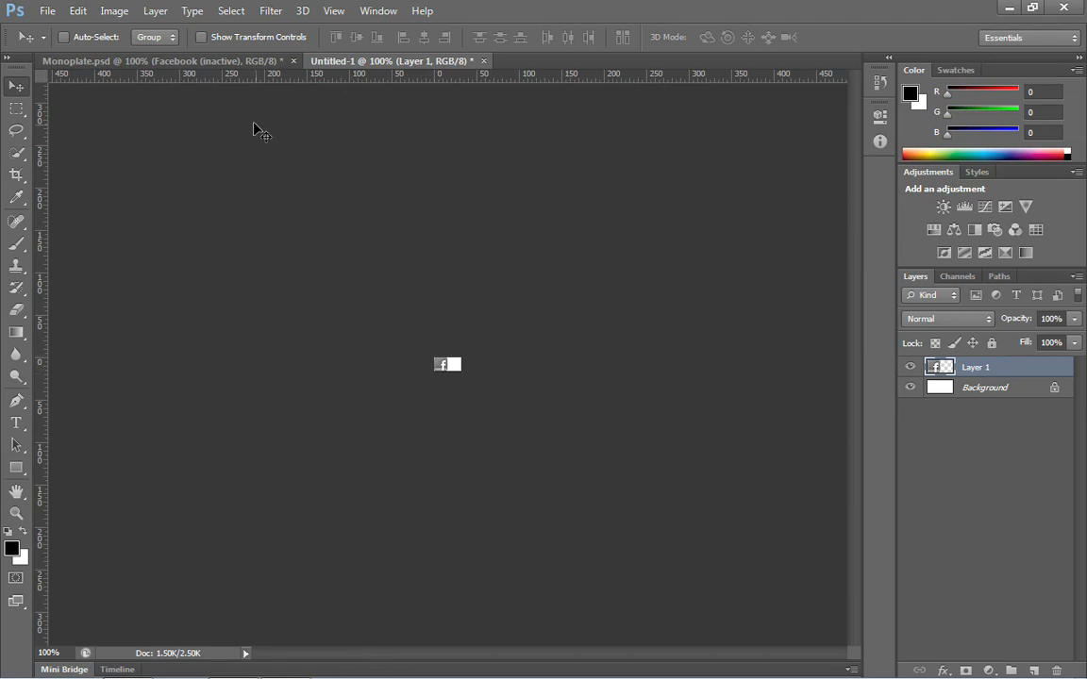
# Step: Copy the Twitter icon from Monoplate.psd into the new document and place it against the right edge, beside the Facebook icon
pyautogui.click(183, 61)
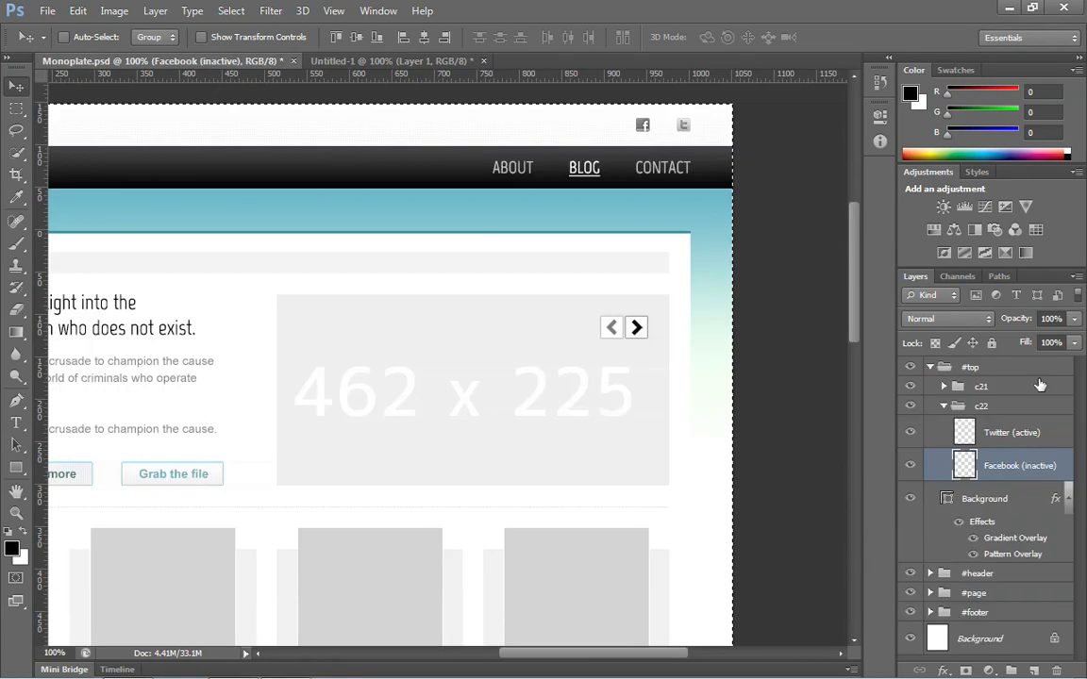
pyautogui.click(1005, 434)
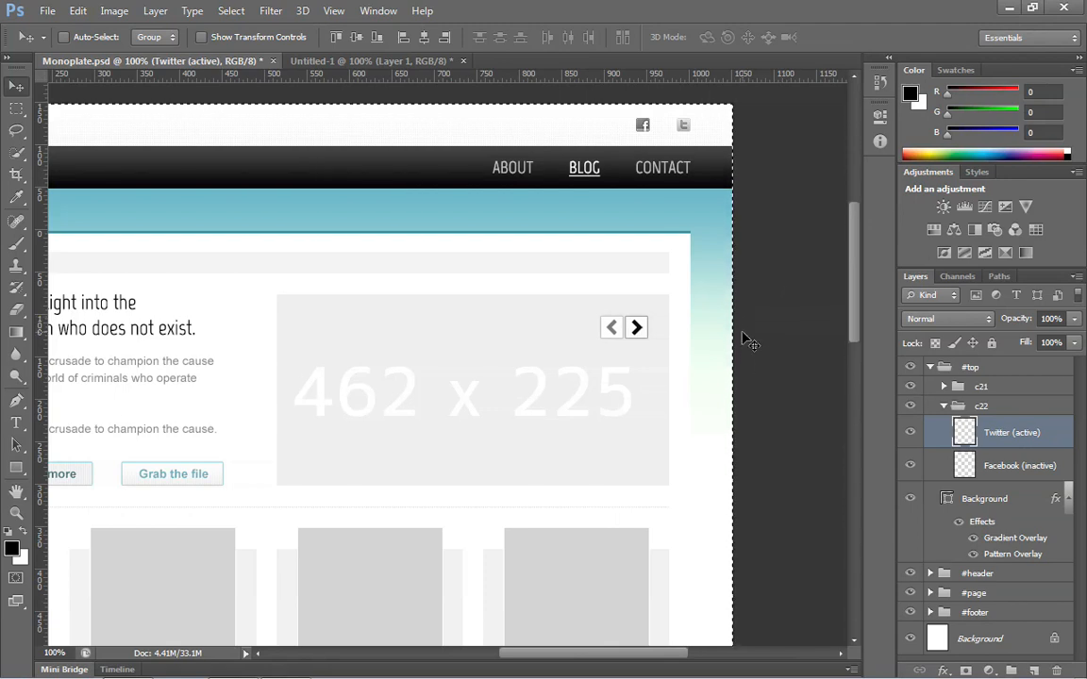
pyautogui.click(382, 63)
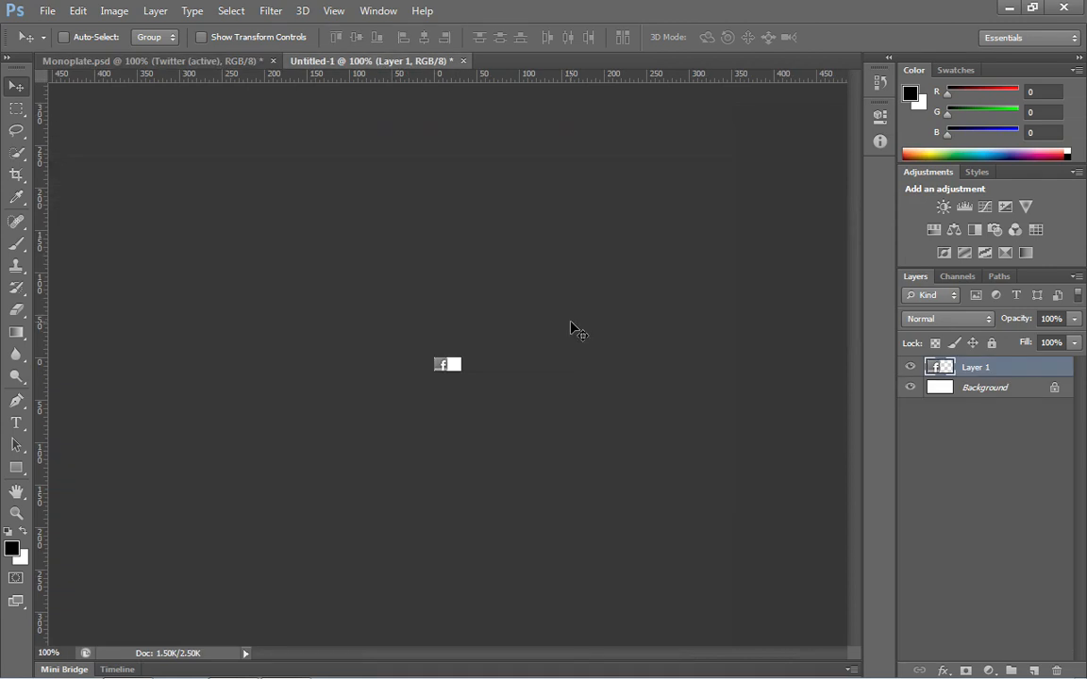
pyautogui.hotkey('ctrl', 'v')
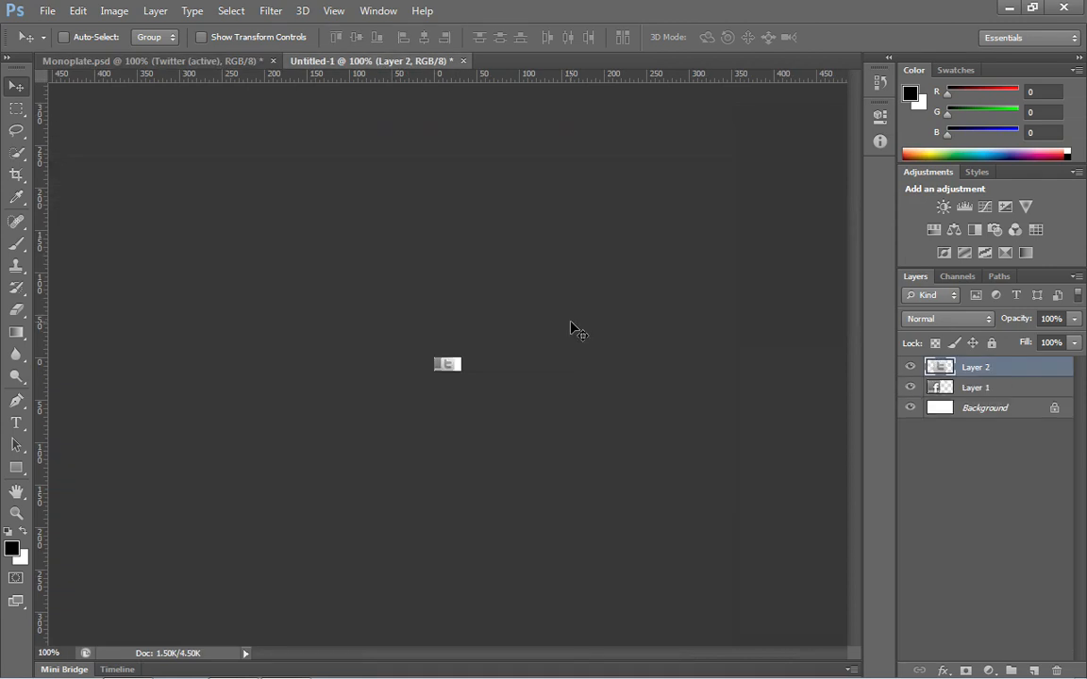
pyautogui.press('Right')
pyautogui.press('Right')
pyautogui.press('Right')
pyautogui.press('Right')
pyautogui.press('Right')
pyautogui.press('Right')
pyautogui.press('Right')
pyautogui.press('Right')
pyautogui.press('Right')
pyautogui.click(16, 513)
pyautogui.moveTo(459, 371); pyautogui.dragTo(436, 369)
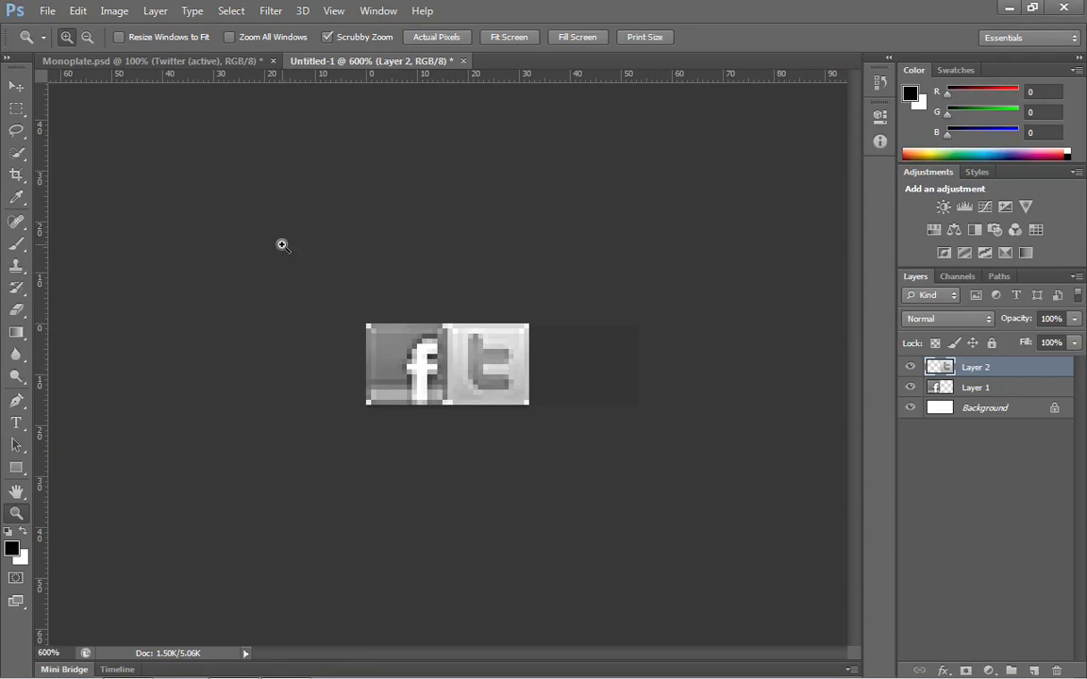
# Step: Prepare the icon sprite for web export as PNG-8 with 32 colors
pyautogui.click(47, 12)
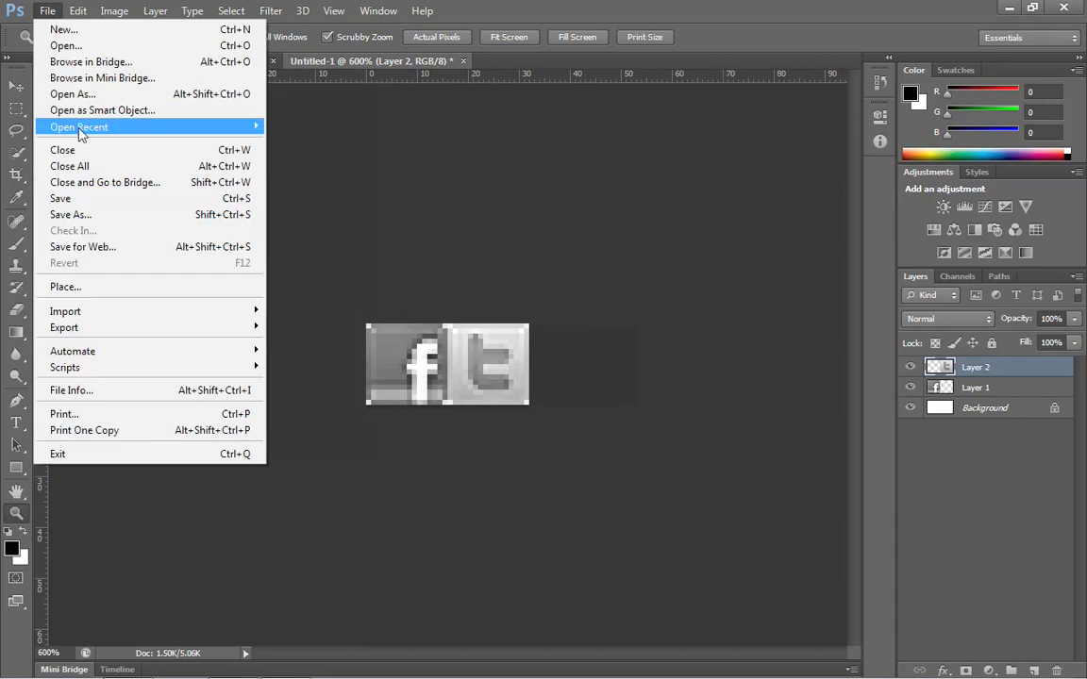
pyautogui.click(91, 248)
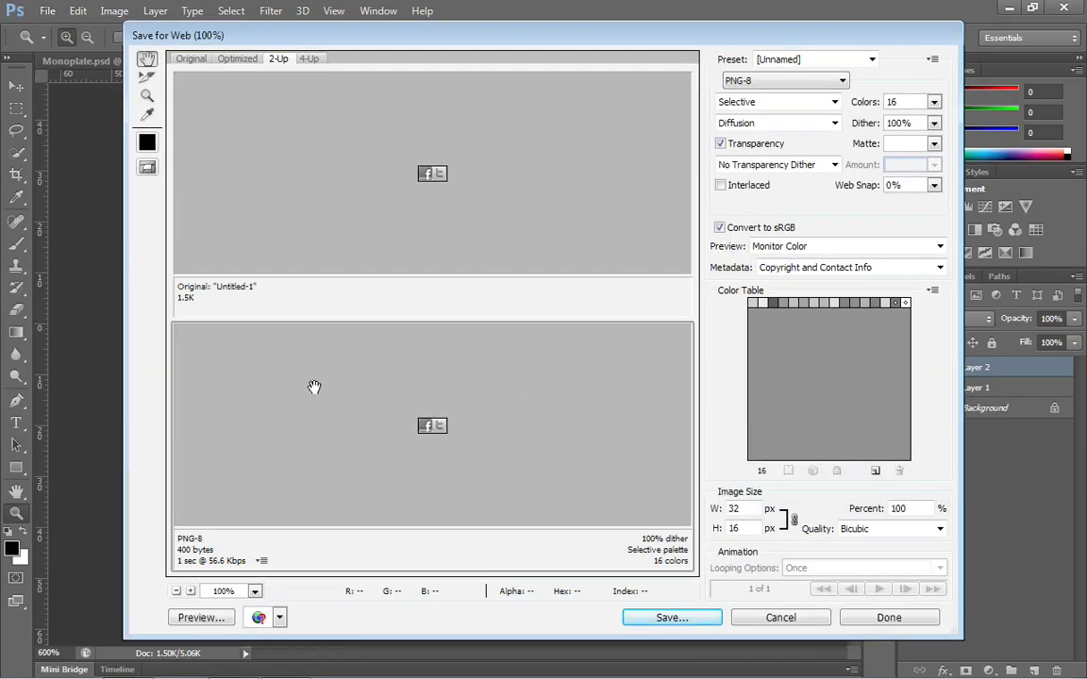
pyautogui.click(934, 102)
pyautogui.click(887, 195)
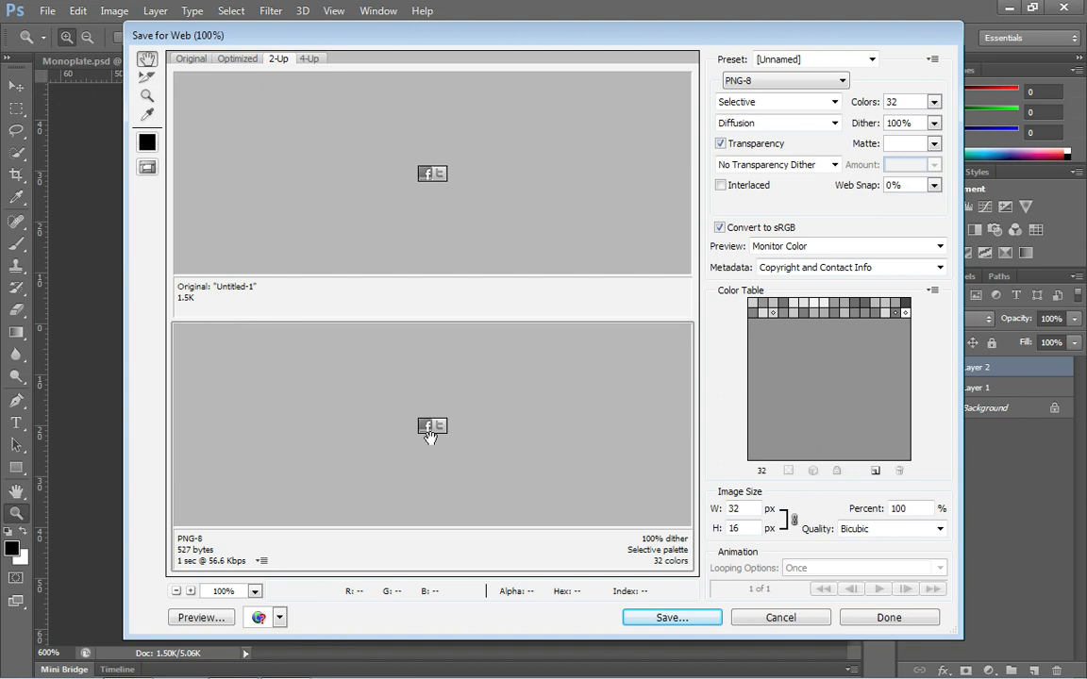
# Step: Save the optimized sprite as ico.png in the site's includes/images folder
pyautogui.click(673, 617)
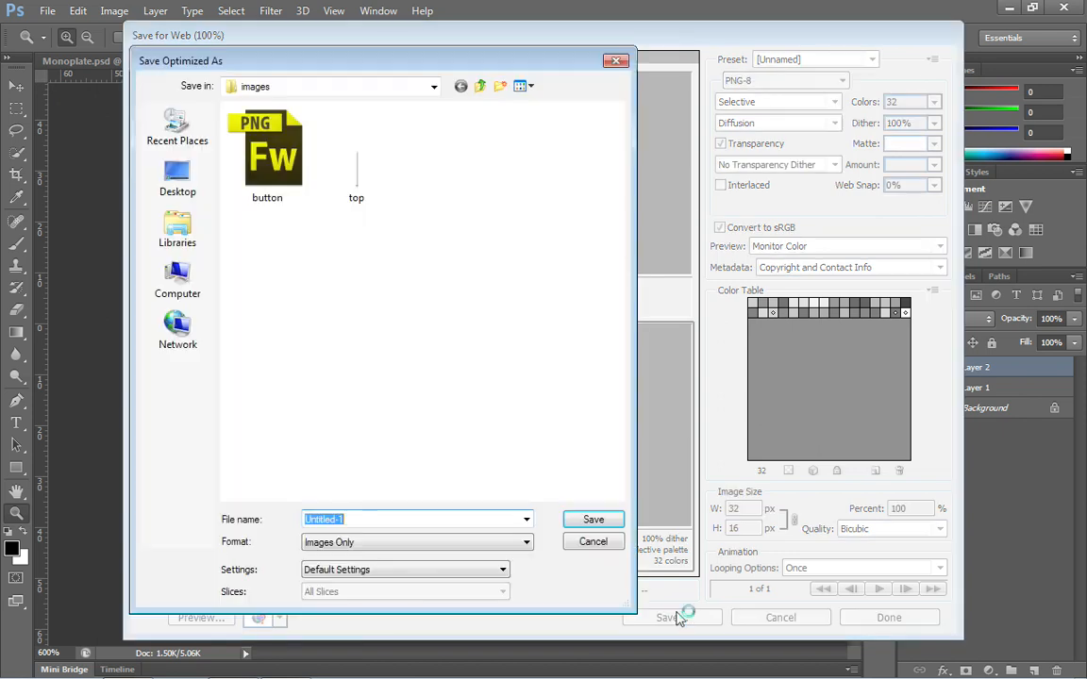
pyautogui.click(434, 87)
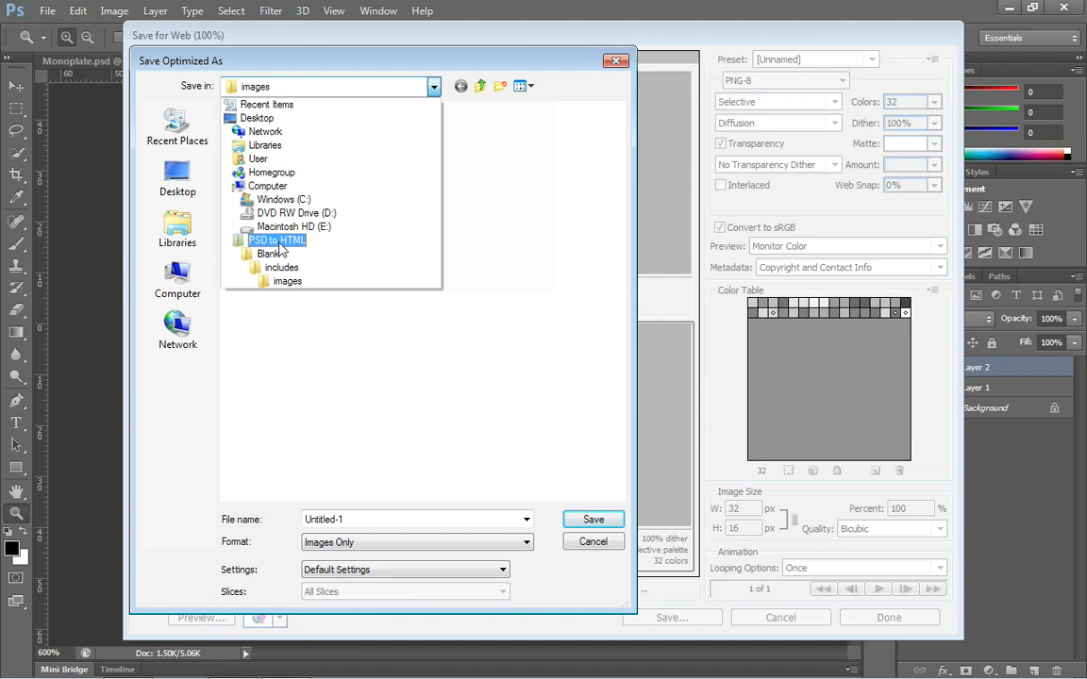
pyautogui.click(289, 281)
pyautogui.doubleClick(417, 520)
pyautogui.write('ico')
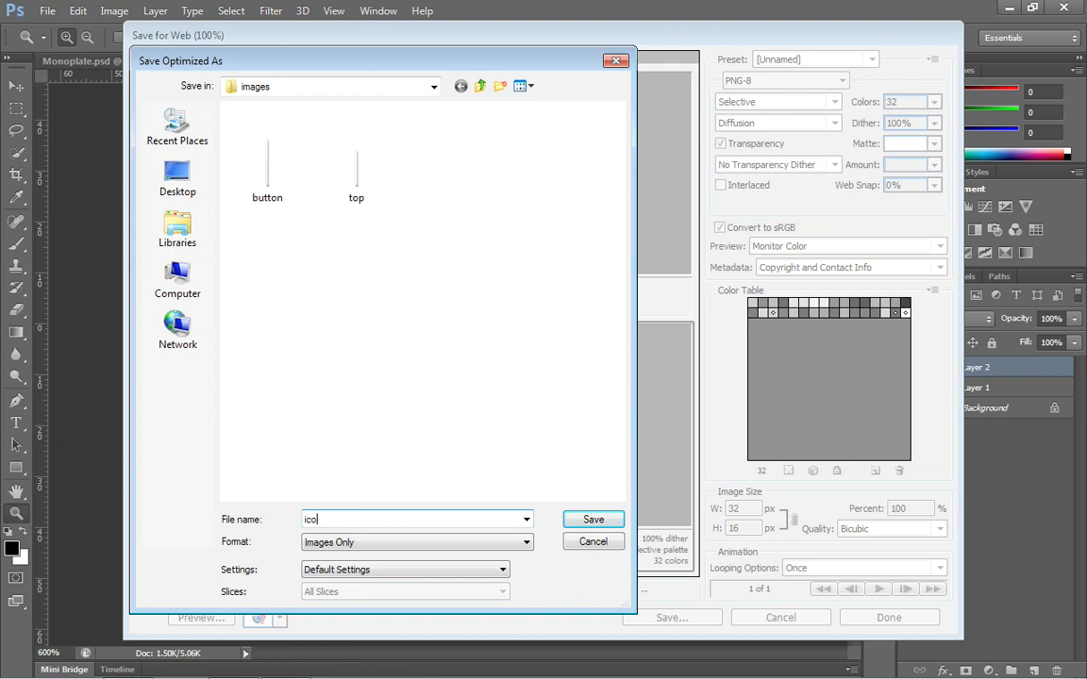
pyautogui.write('.ong')
pyautogui.press('Left')
pyautogui.press('Left')
pyautogui.press('BackSpace')
pyautogui.write('p')
pyautogui.click(579, 520)
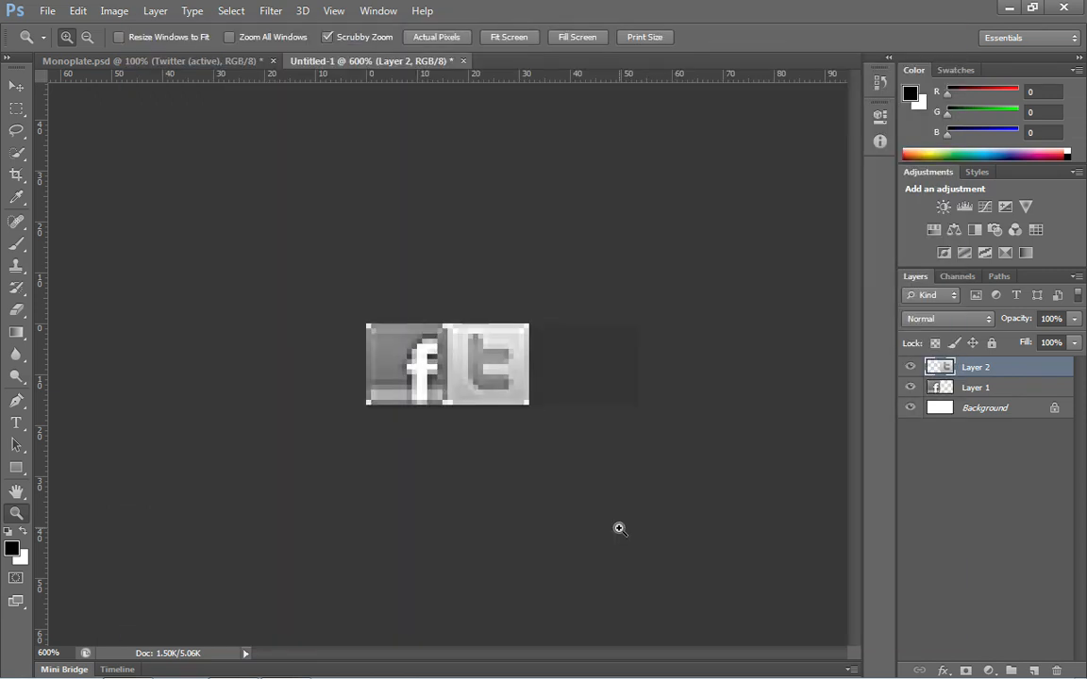